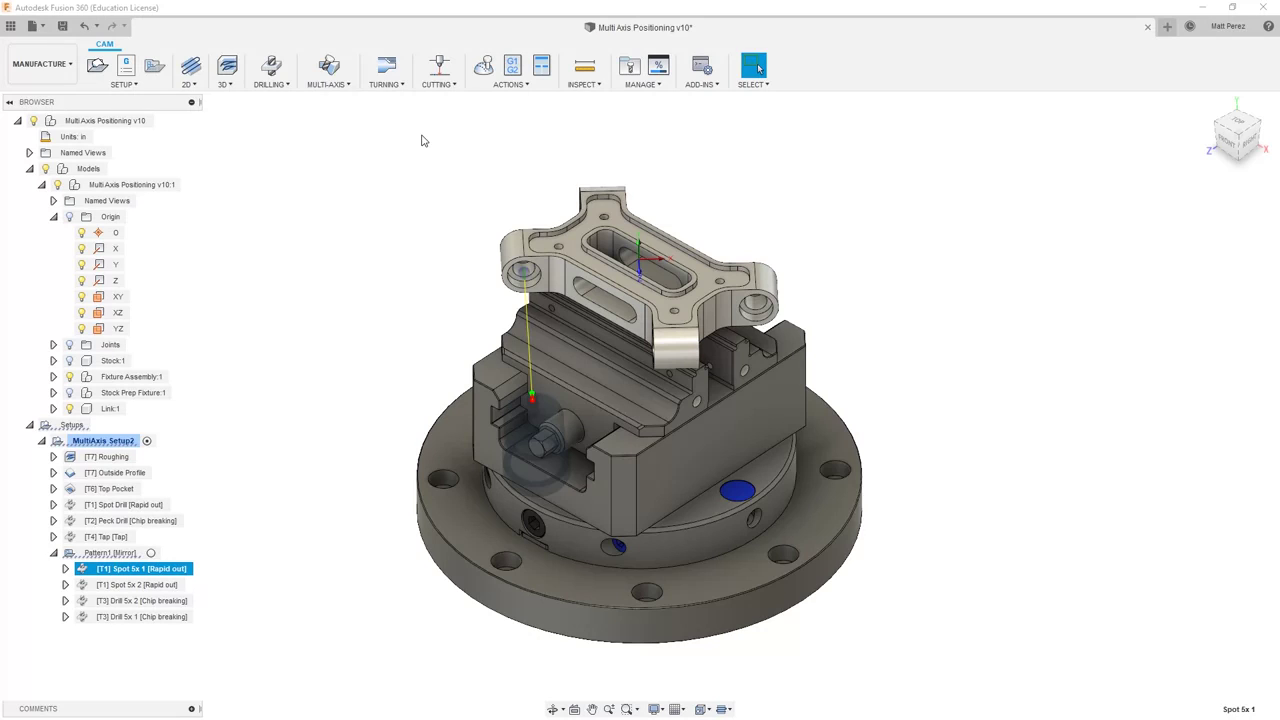
- Select Spot 5x1 and post it with the HURCO milling post as 9001.hnc, replacing the old file
left_click(110, 441)
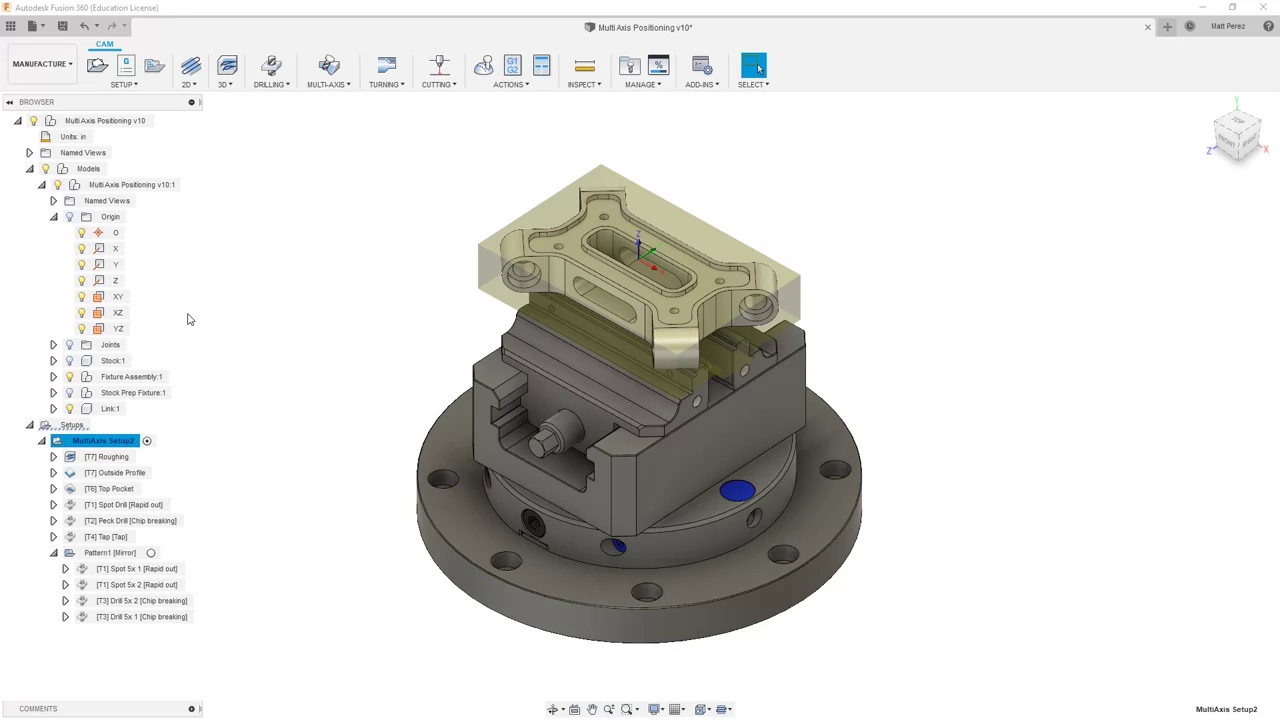
left_click(148, 569)
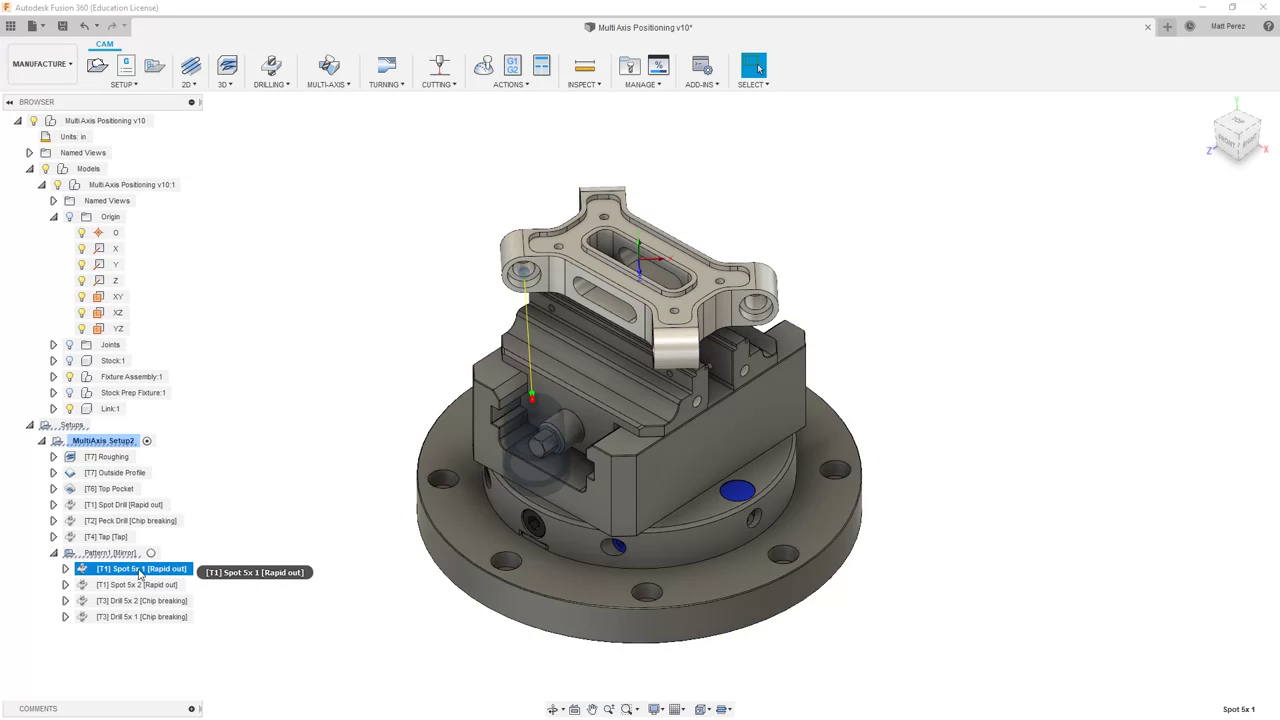
left_click(518, 68)
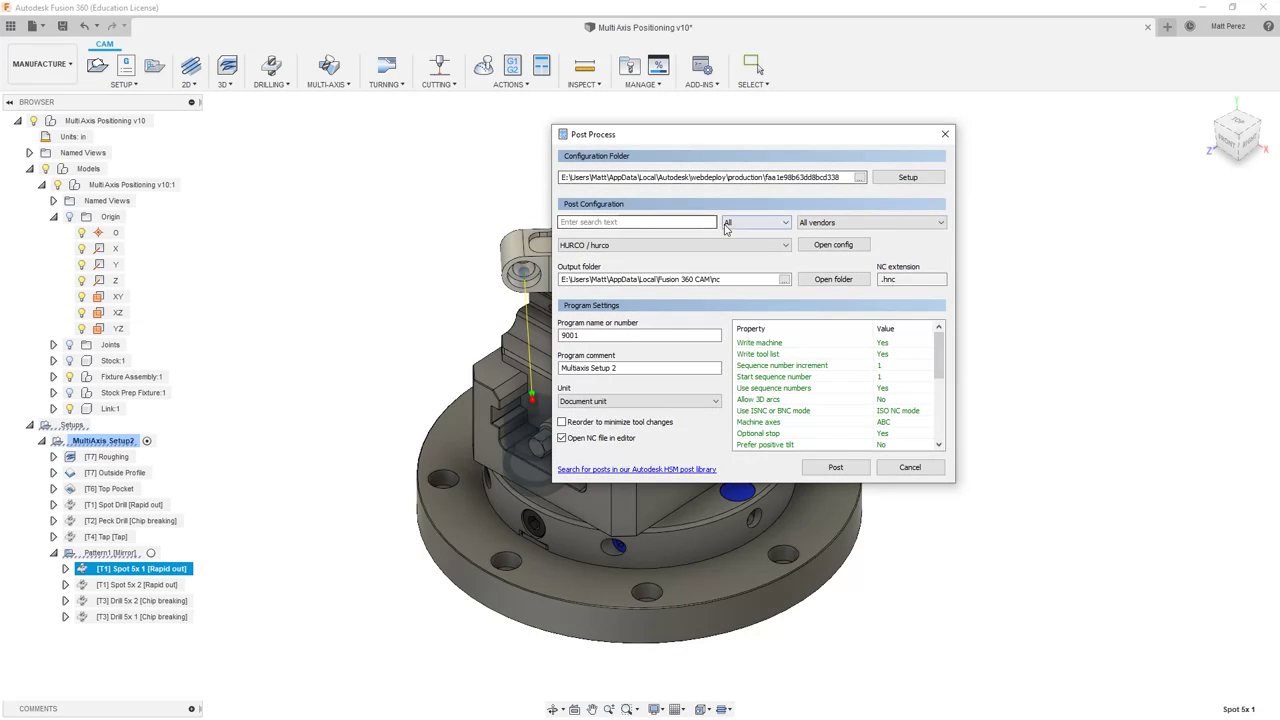
left_click(727, 222)
left_click(748, 249)
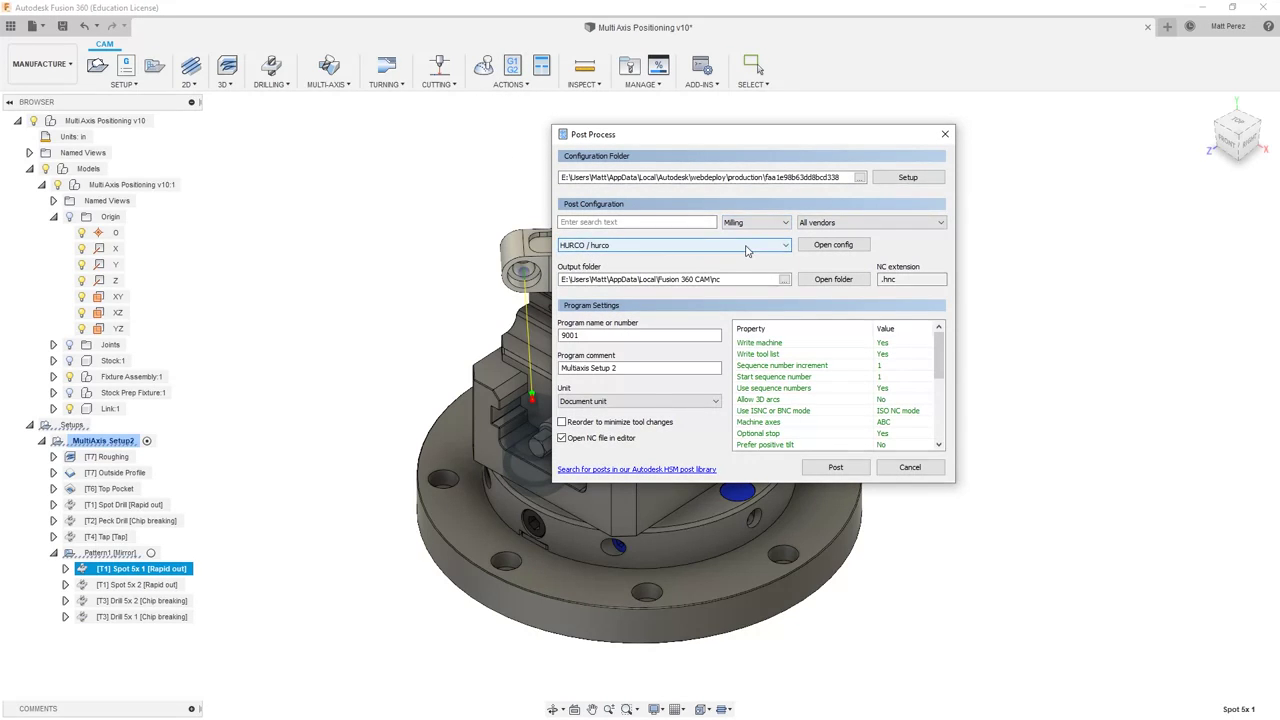
left_click(745, 250)
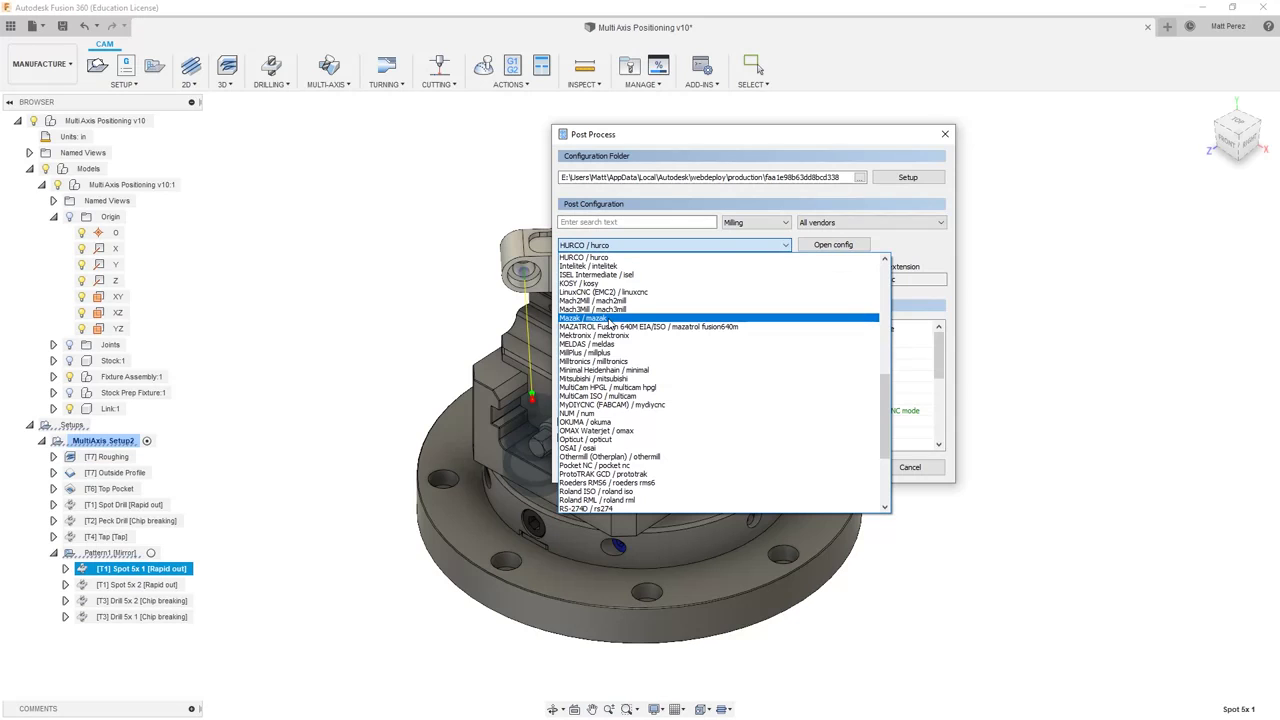
left_click(595, 260)
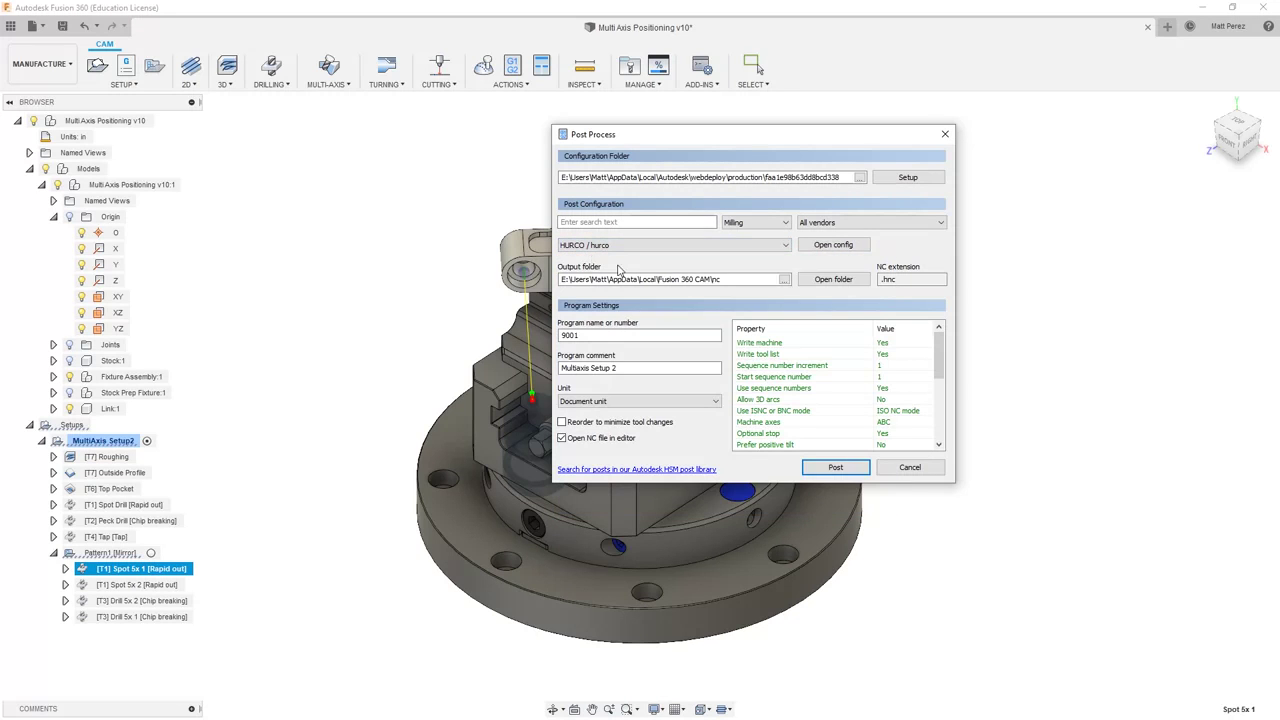
left_click(838, 469)
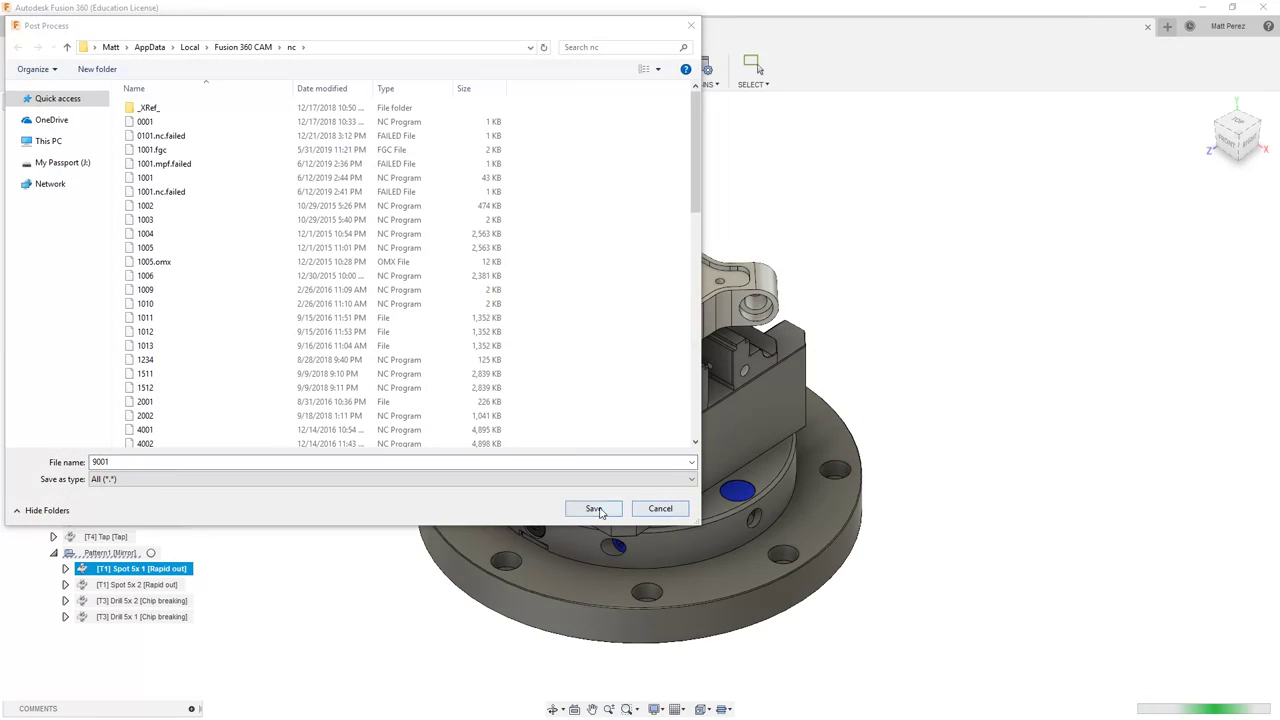
left_click(594, 508)
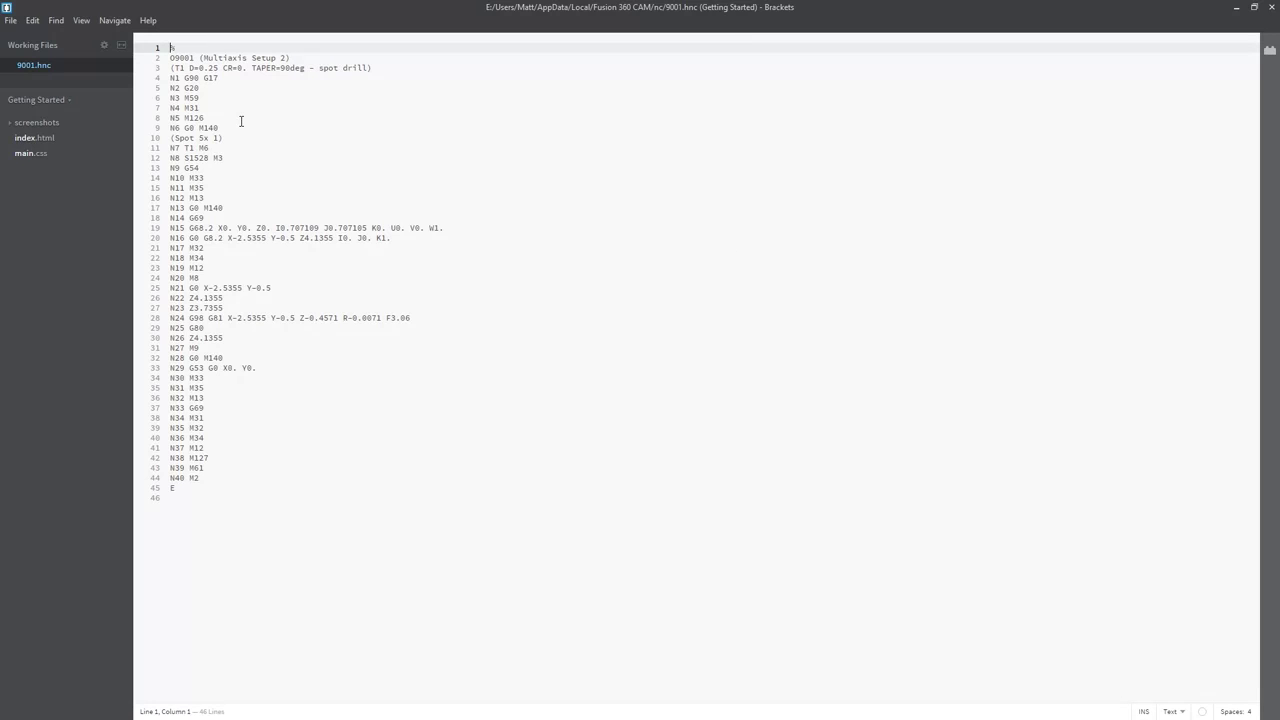
- Highlight the N16 line after the G68.2 line in 9001.hnc, then close Brackets
left_click_drag(392, 238, 141, 228)
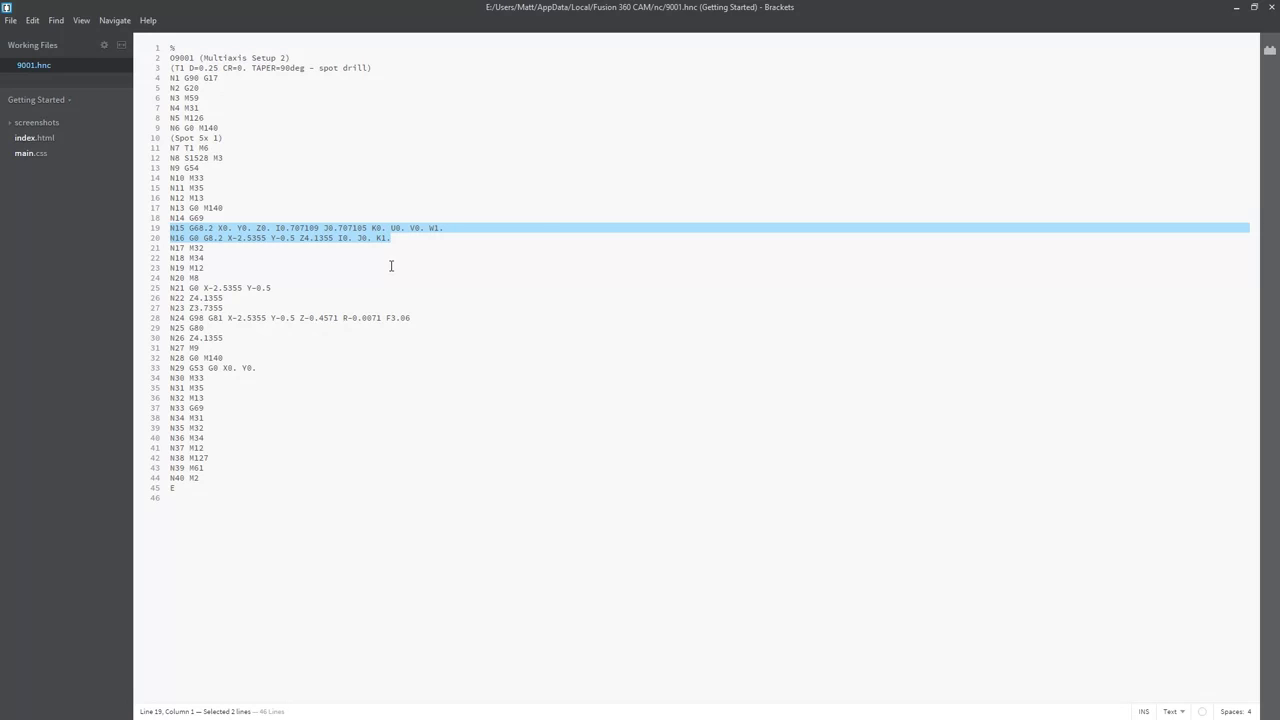
left_click(1272, 8)
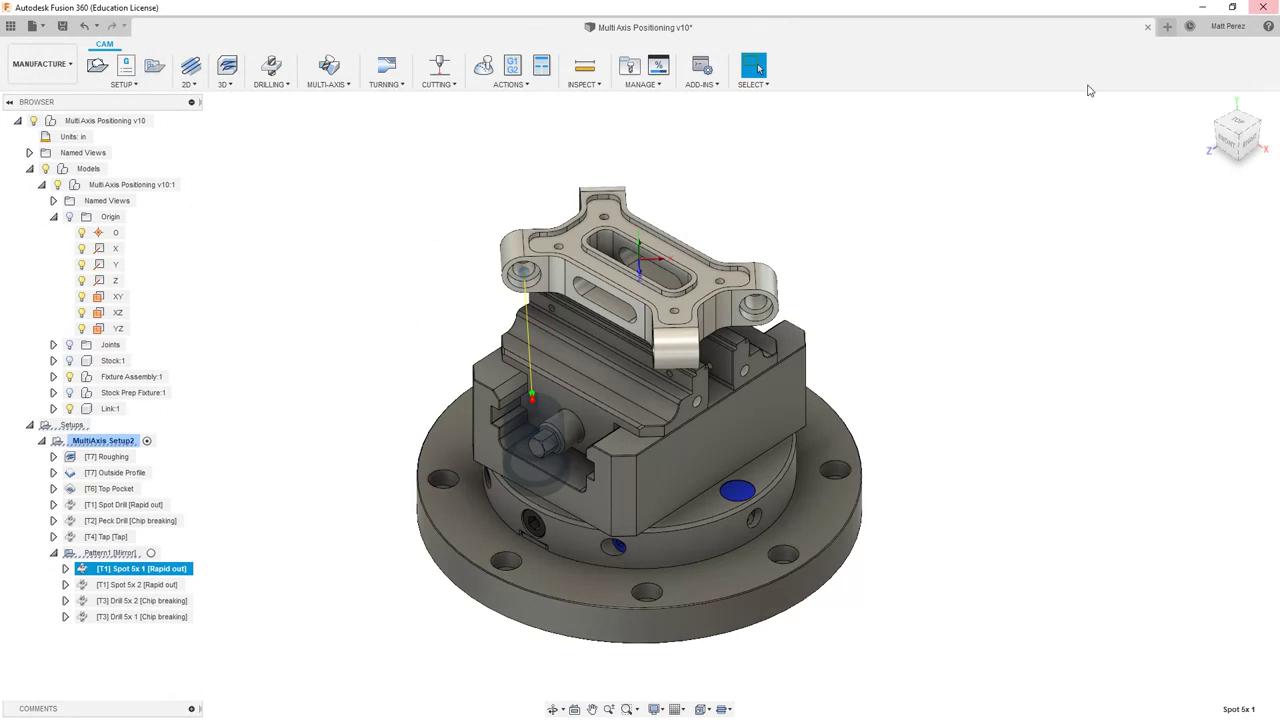
left_click(119, 540)
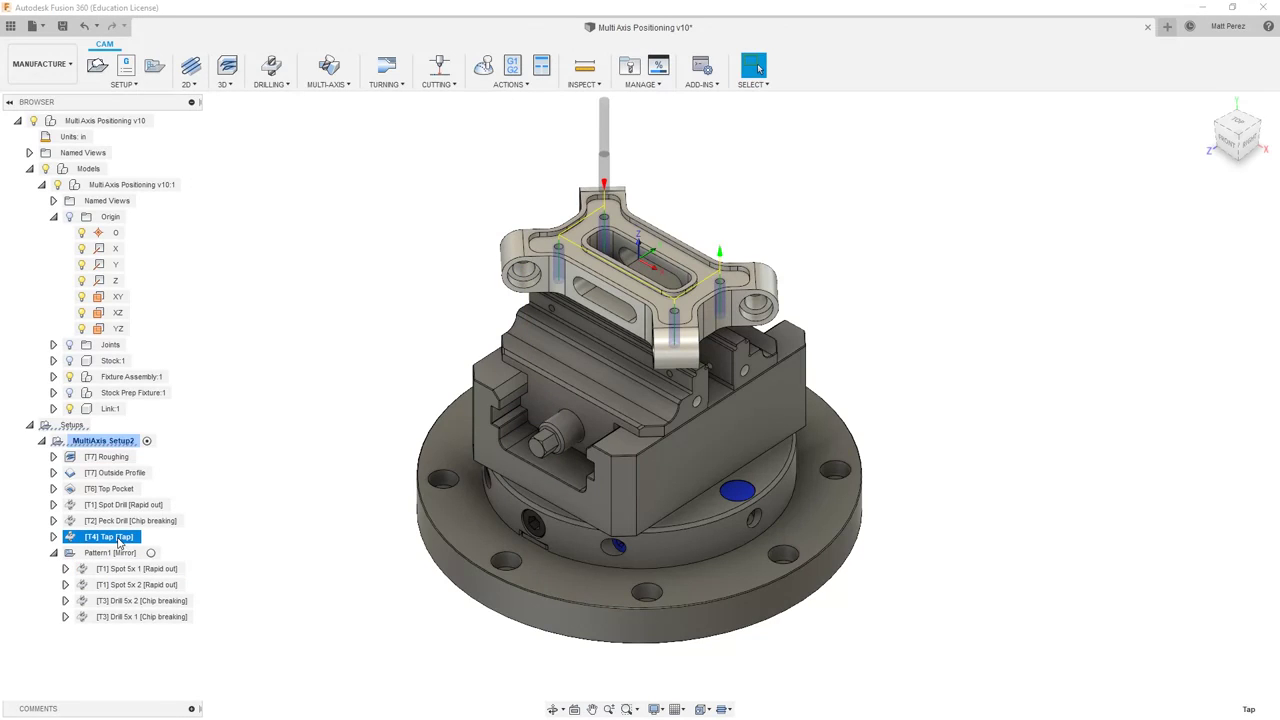
left_click(126, 570)
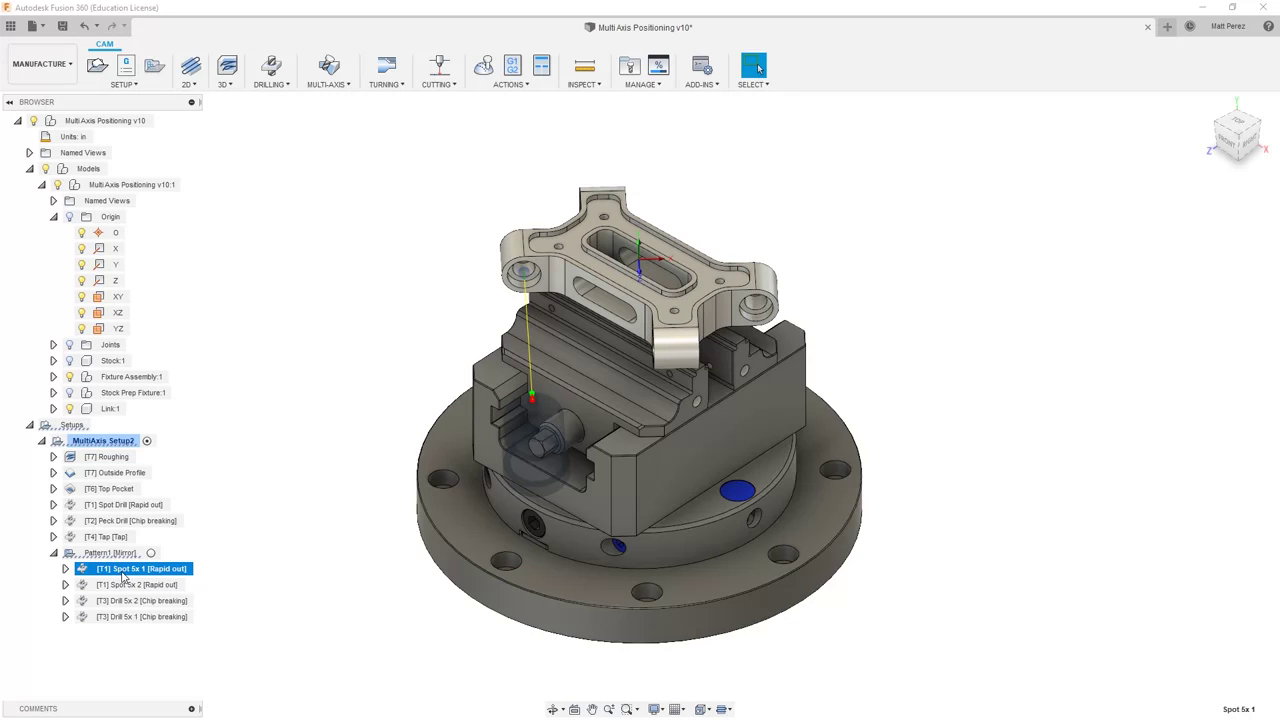
- Re-post Spot 5x1 with the Mazak post as 9001.eia, replacing it, and highlight the N40 G68.2 line
left_click(514, 66)
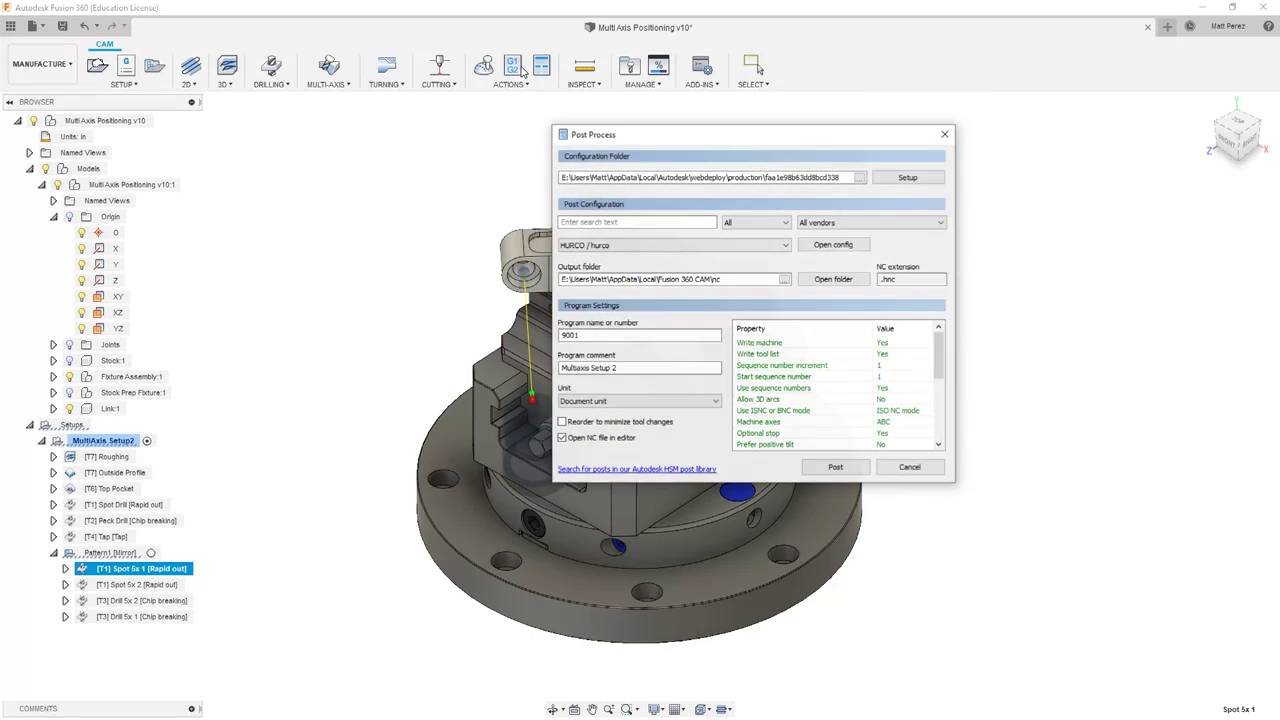
left_click(766, 246)
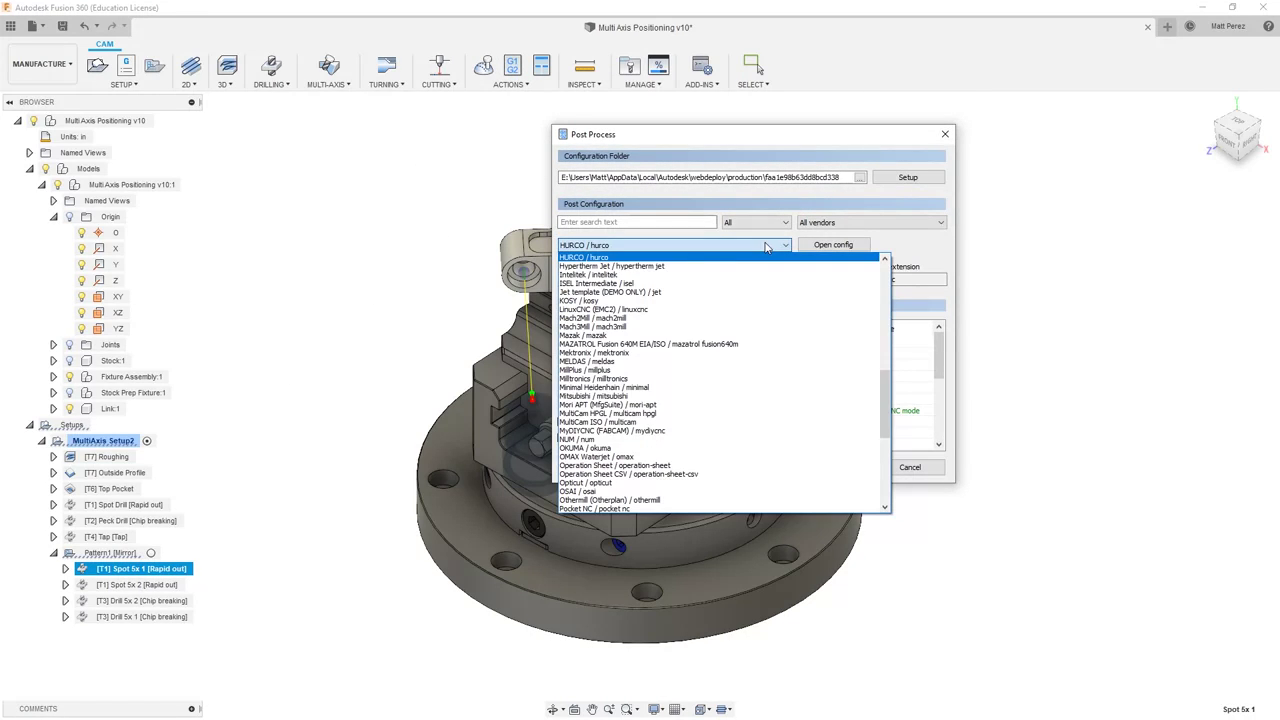
left_click(760, 335)
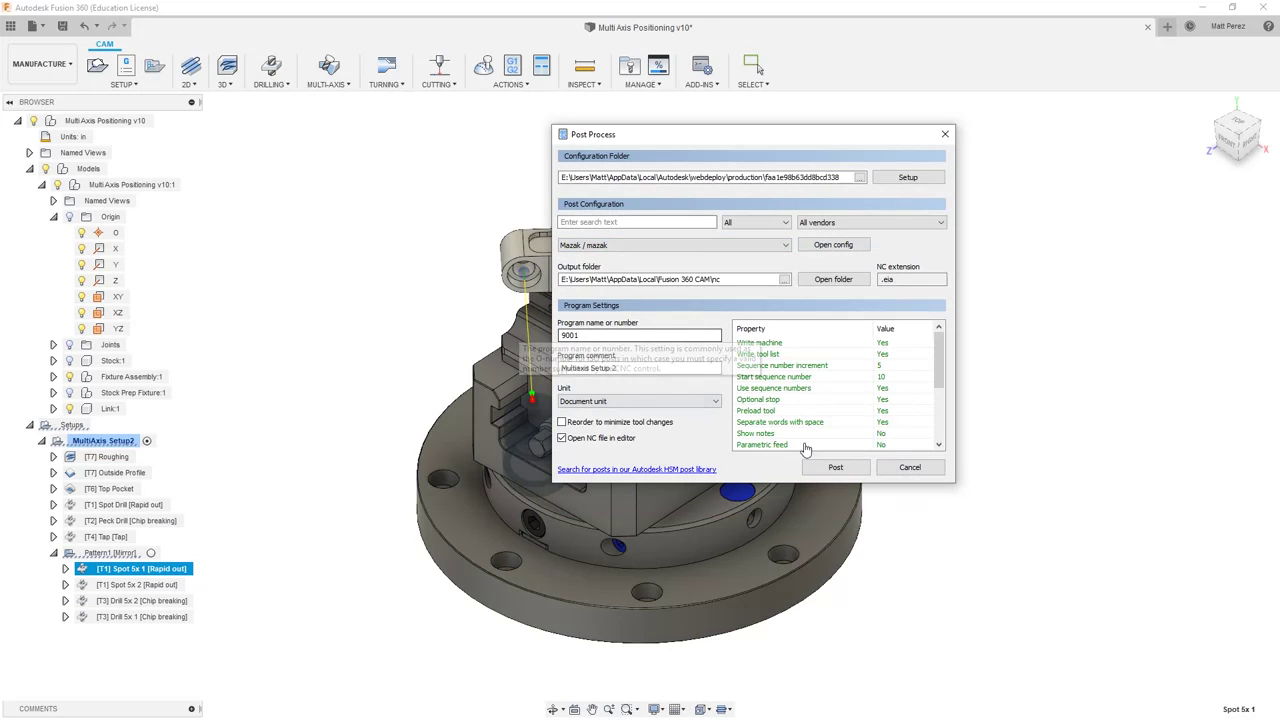
left_click(832, 467)
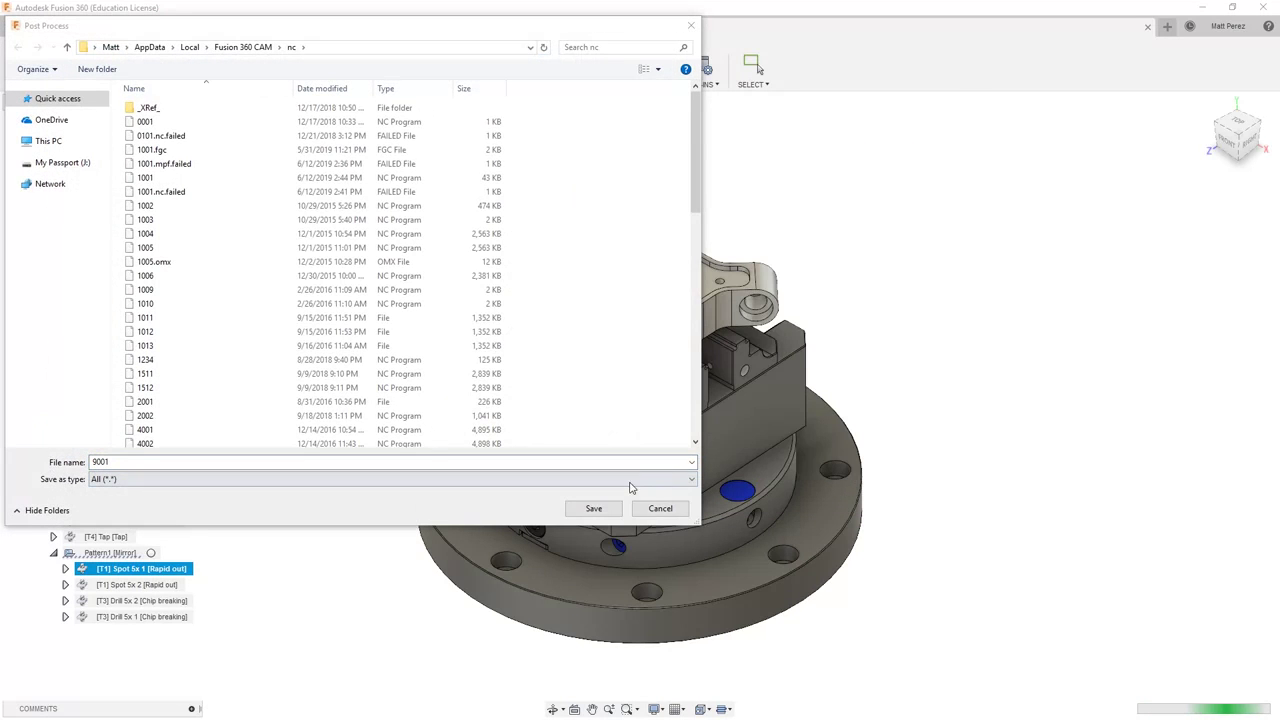
left_click(597, 508)
left_click(671, 368)
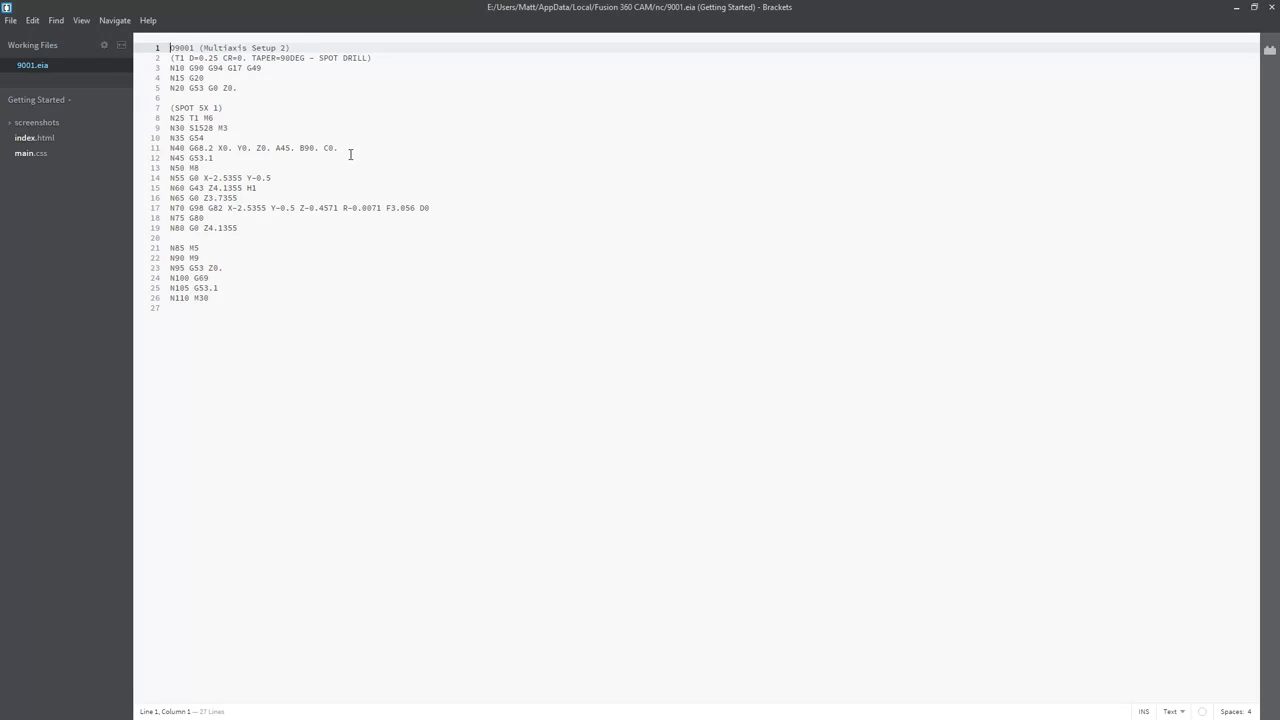
left_click_drag(350, 154, 160, 154)
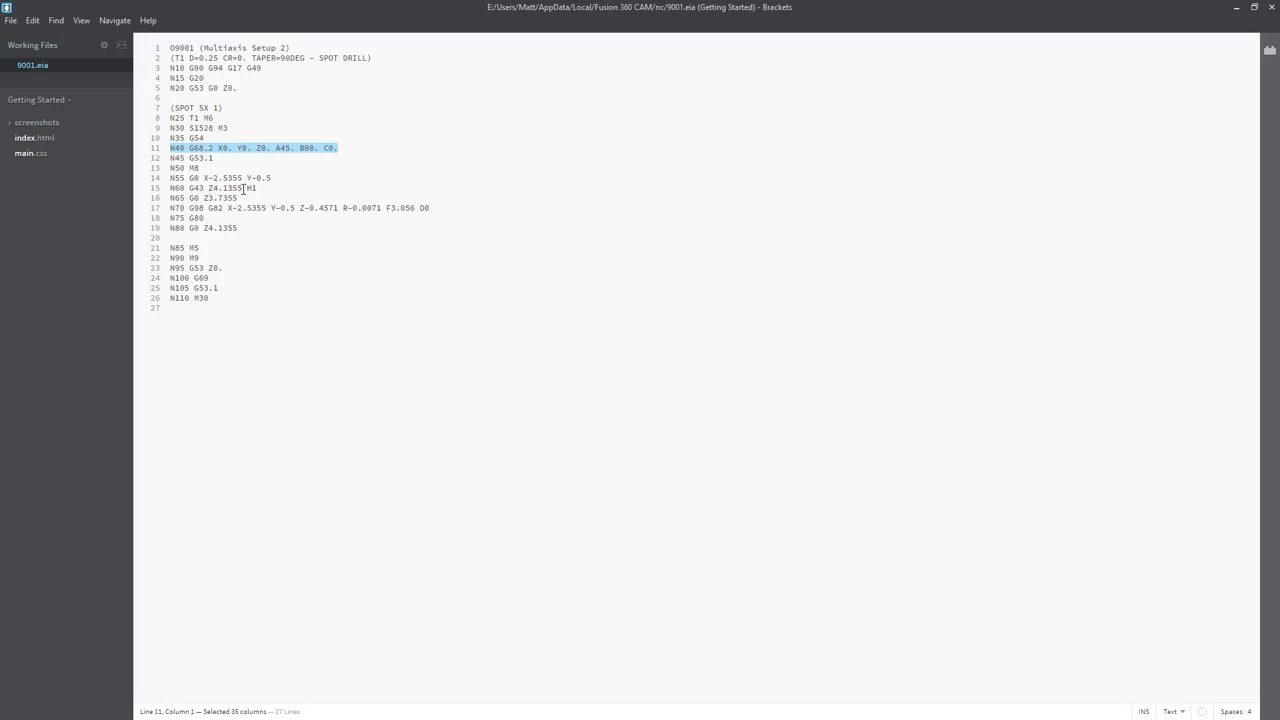
- Deselect the G68.2 line in 9001.eia and close Brackets
left_click(276, 218)
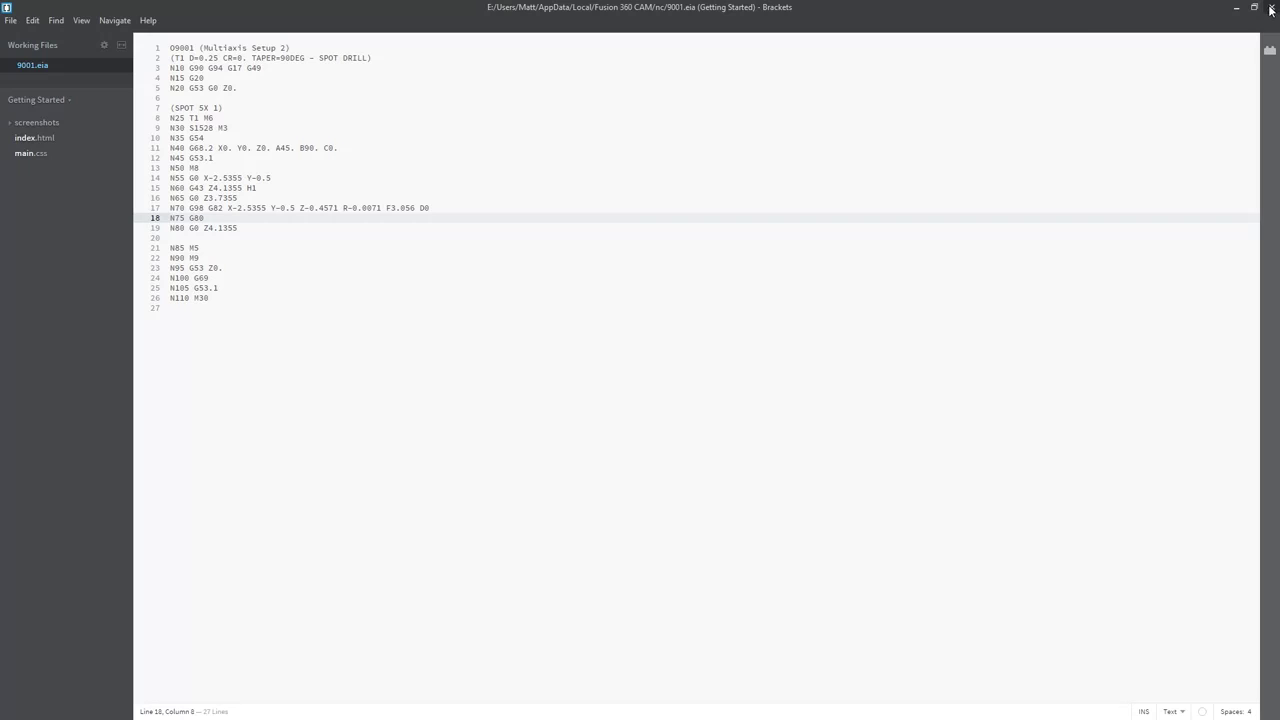
left_click(1272, 7)
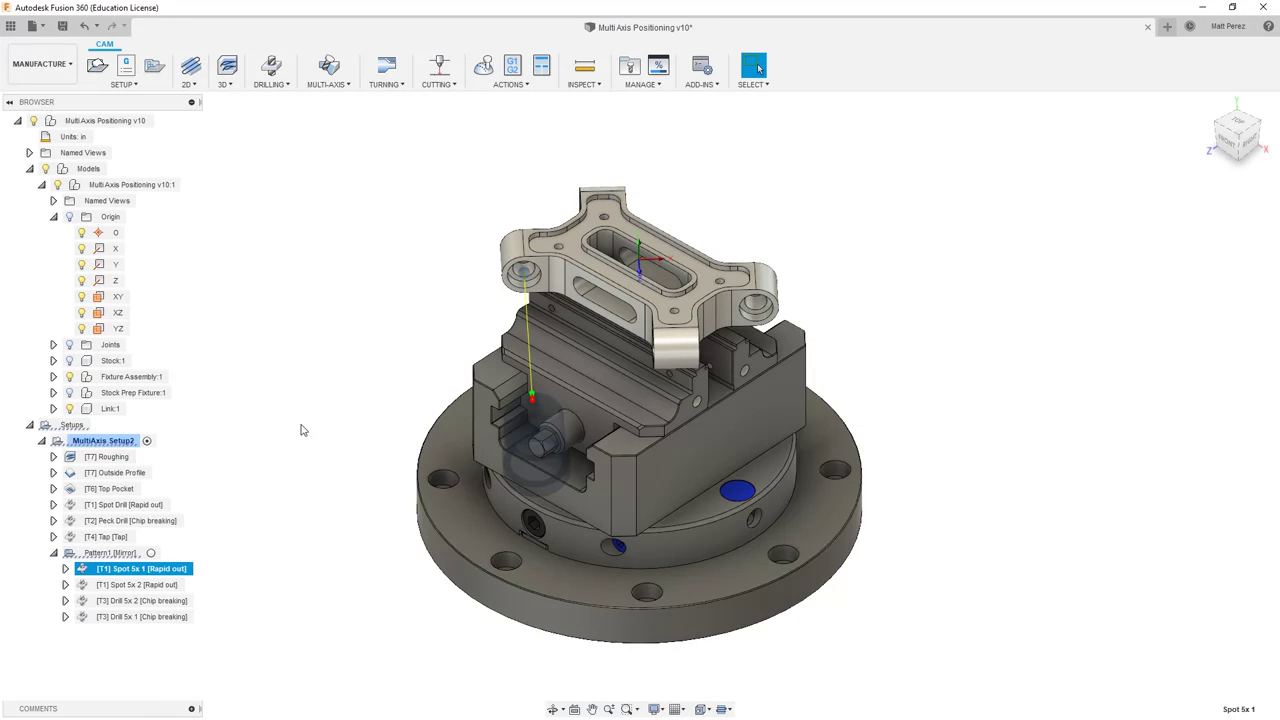
- Add Spot 5x 2 to the selection and post both operations with Mazak as 9001.eia, replacing it
left_click(138, 585, "ctrl")
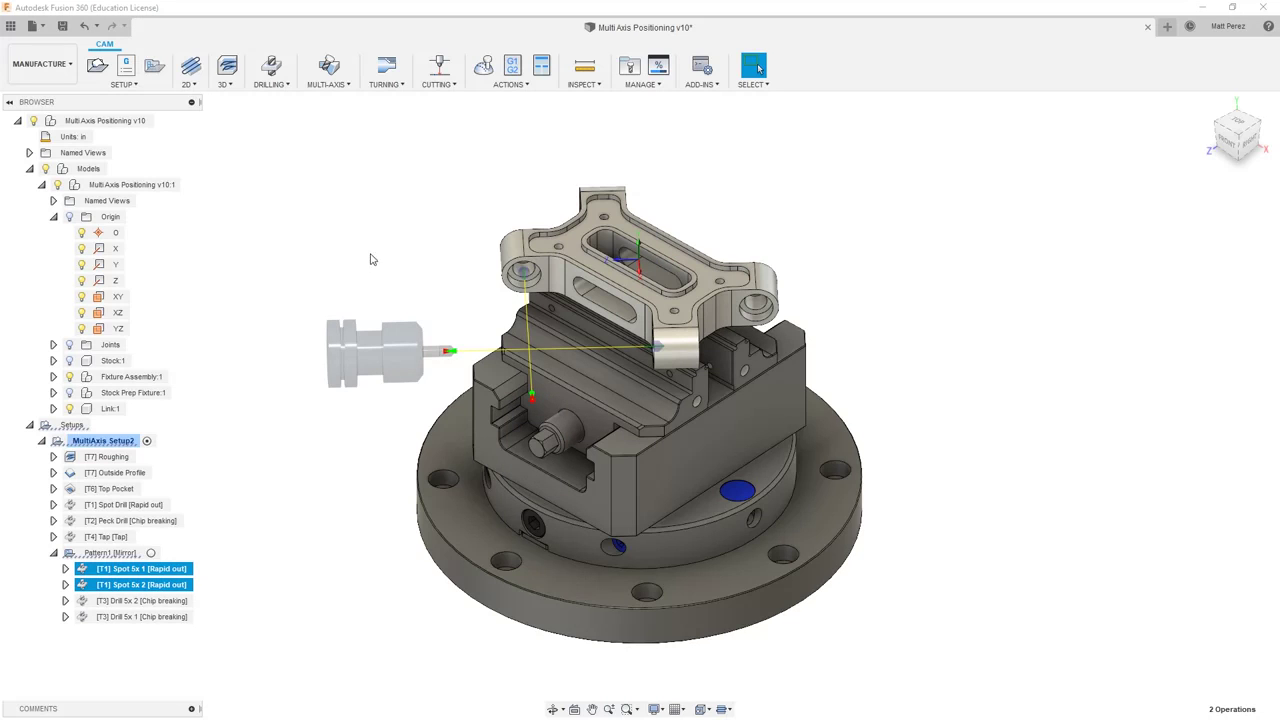
left_click(511, 66)
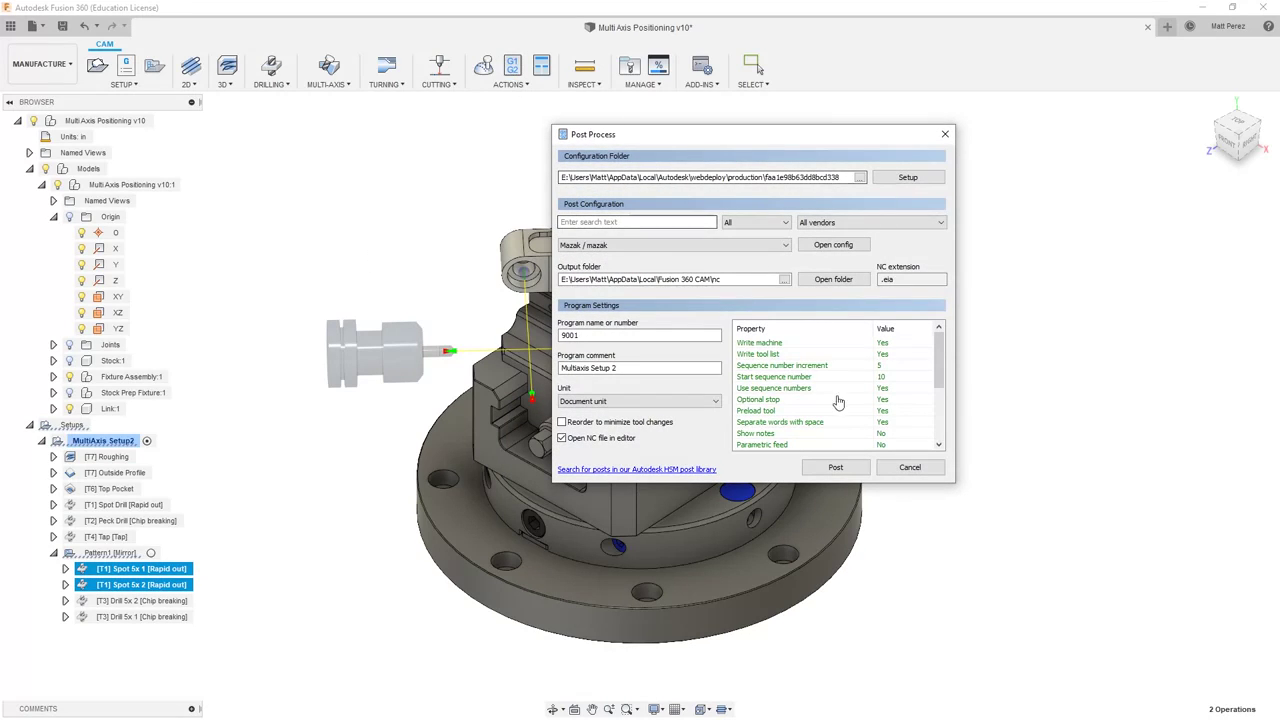
left_click(880, 469)
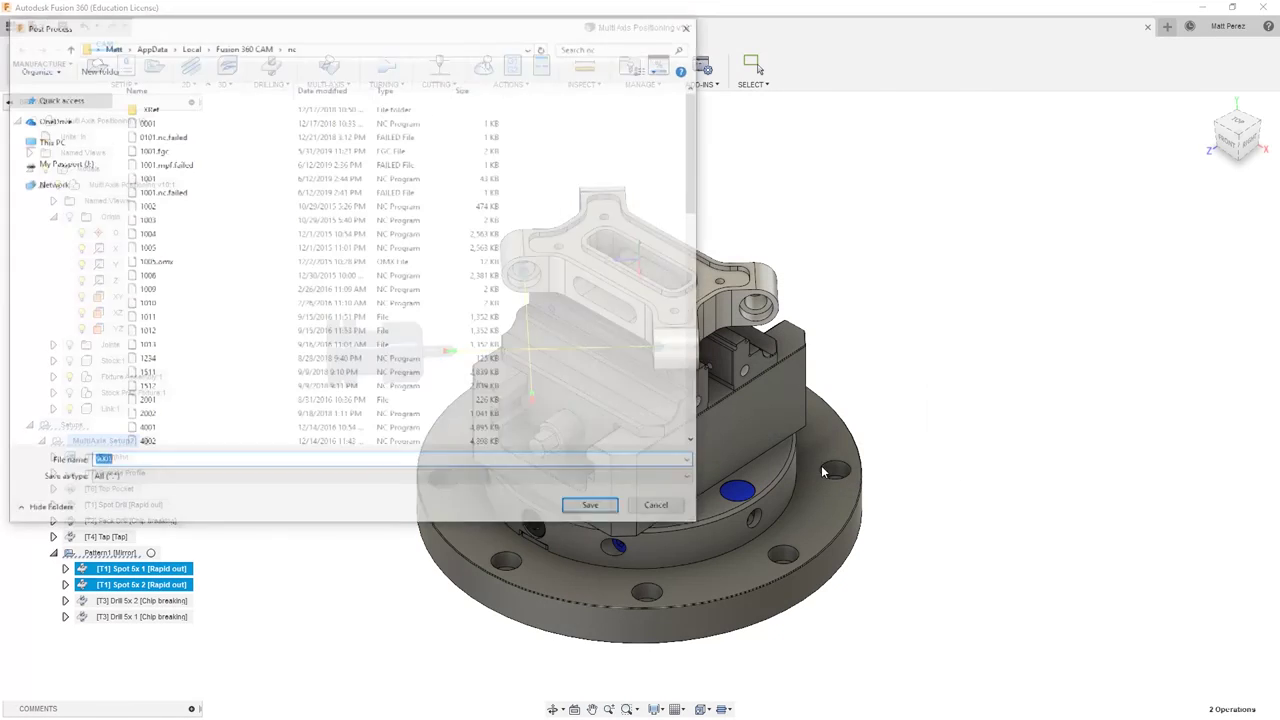
left_click(594, 509)
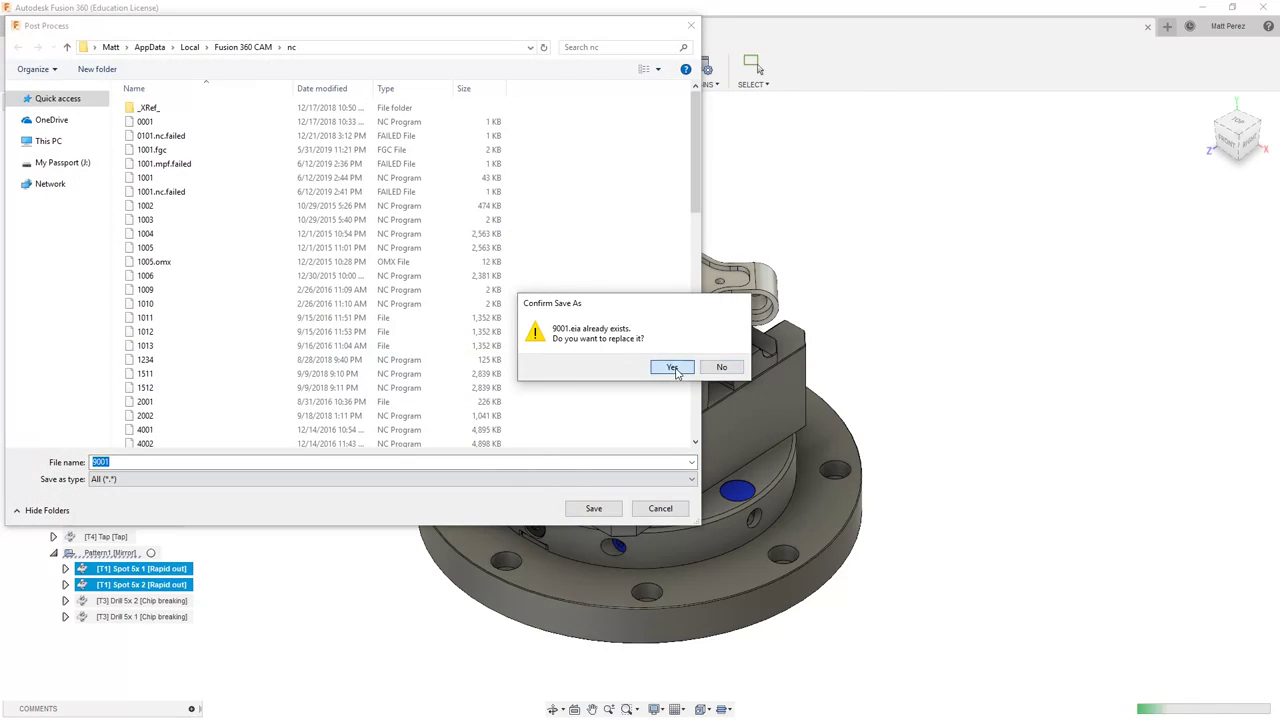
left_click(673, 368)
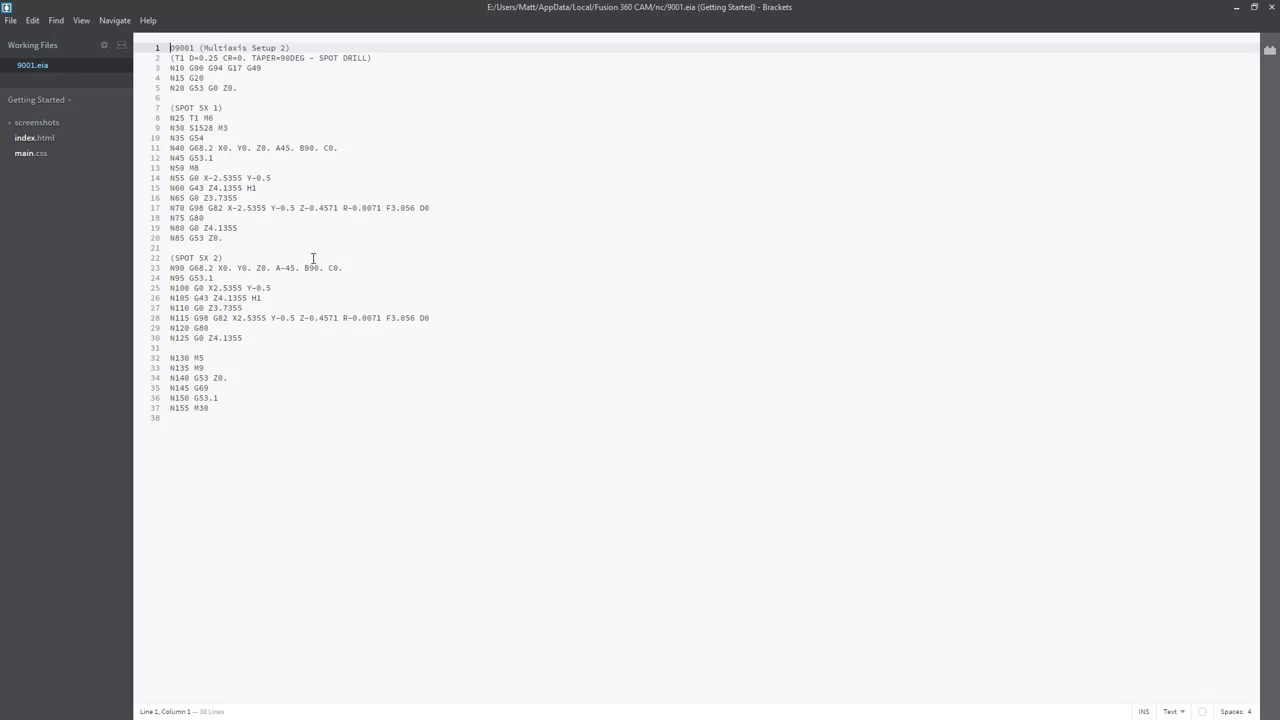
- Close Brackets and preview the Spot 5x 1, Spot 5x 2 and [T4] Tap toolpaths in turn
left_click(1271, 7)
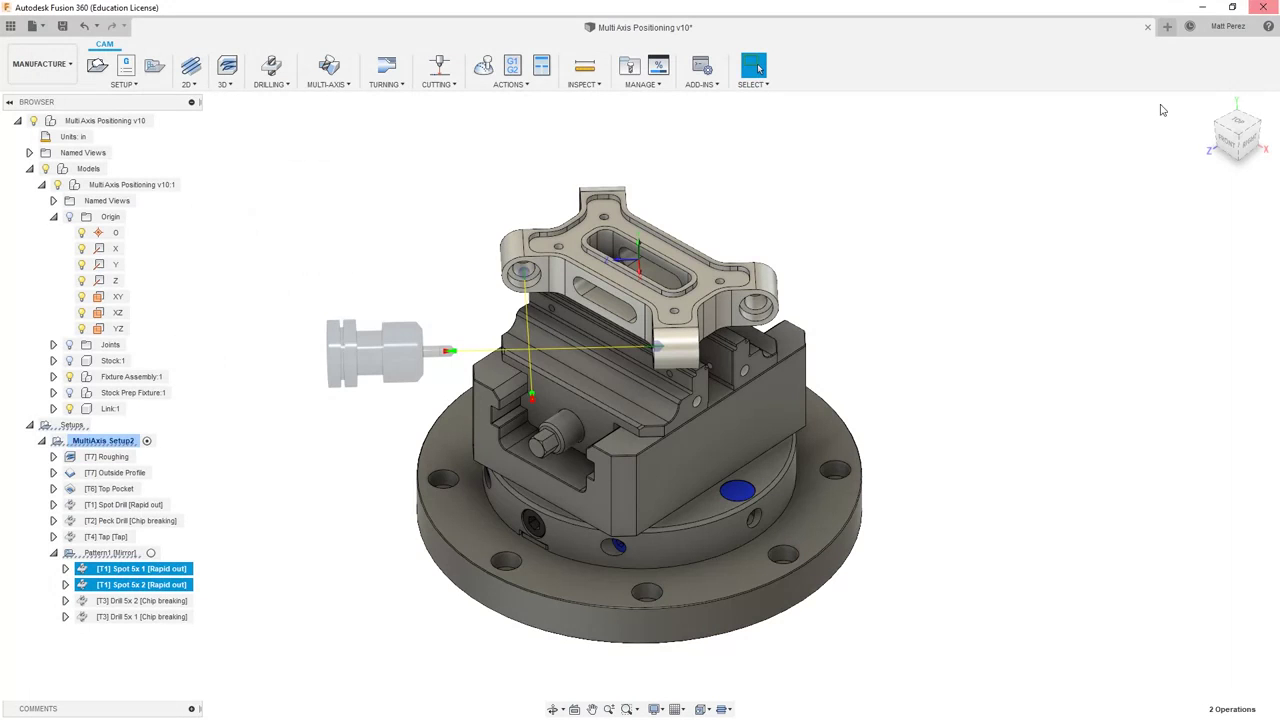
left_click(165, 568)
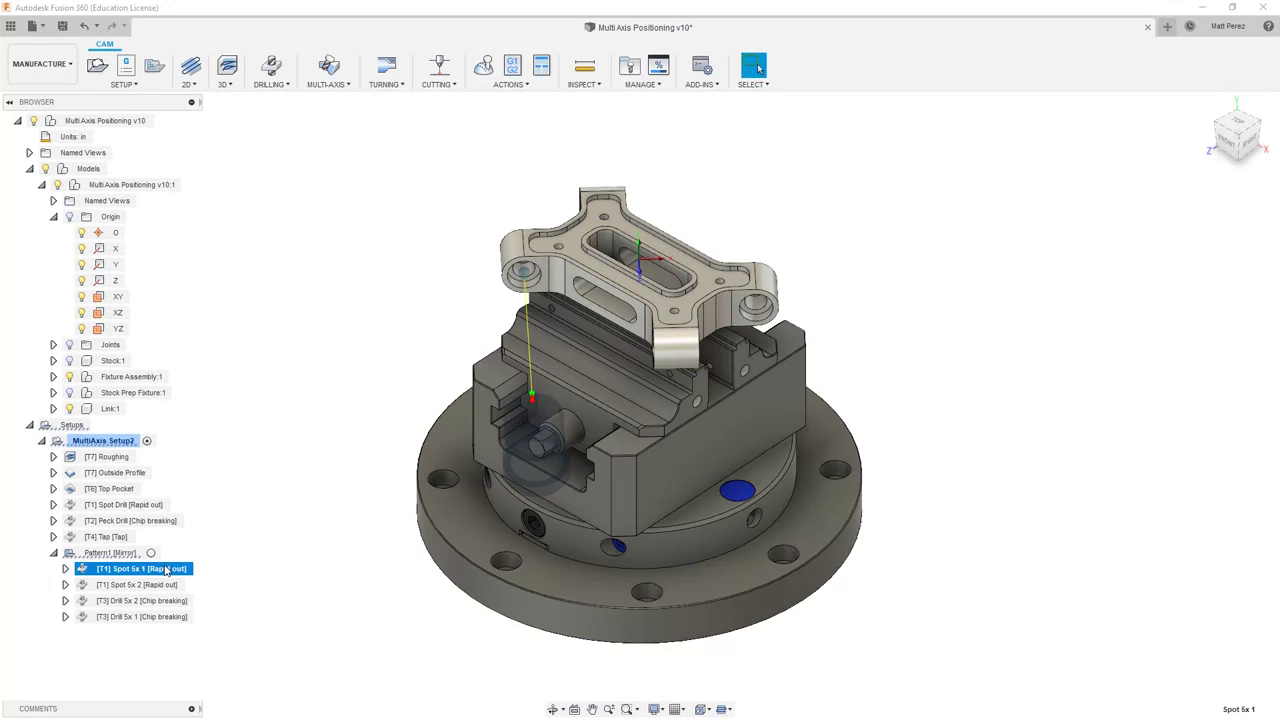
scroll(650, 250, "up", 5)
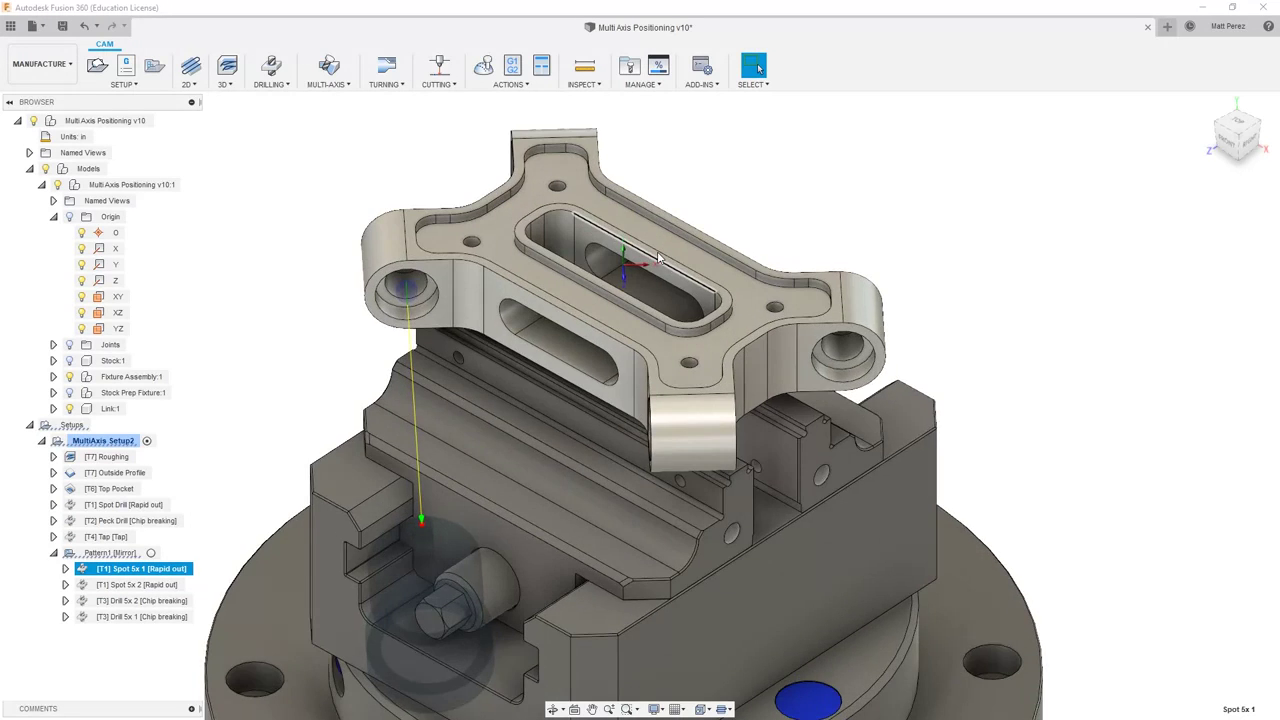
scroll(650, 250, "up", 2)
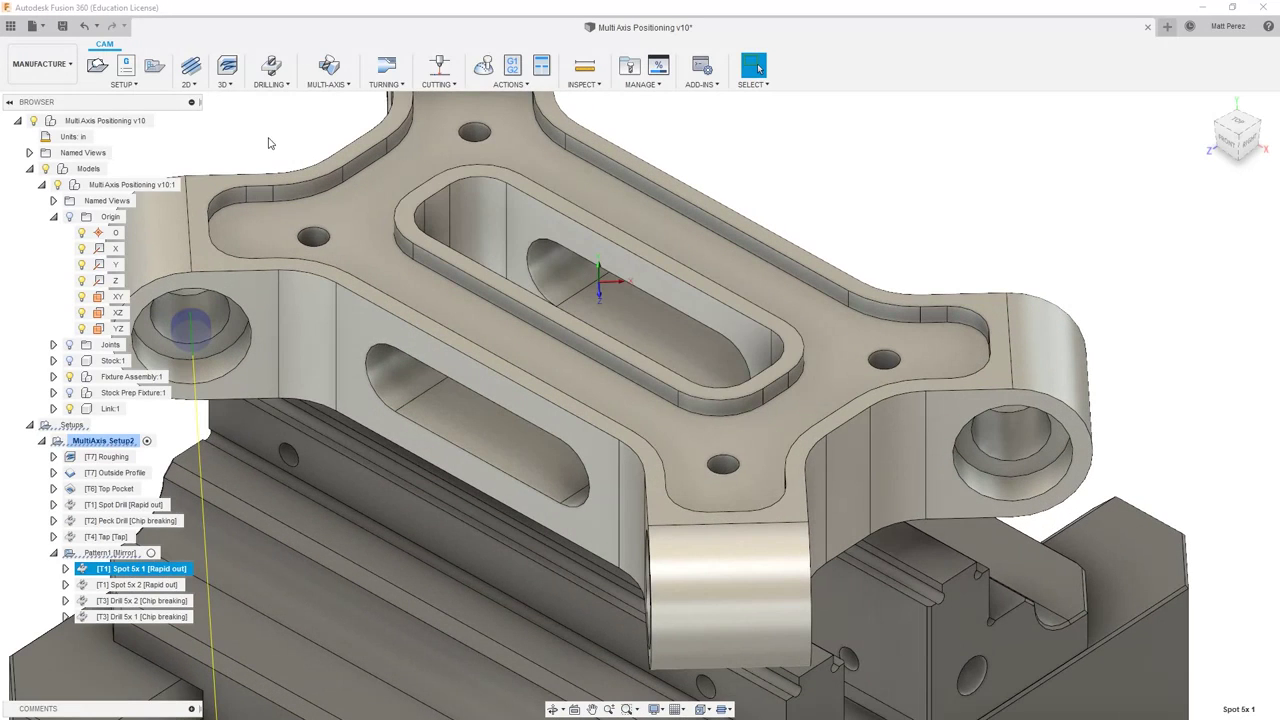
left_click(138, 585)
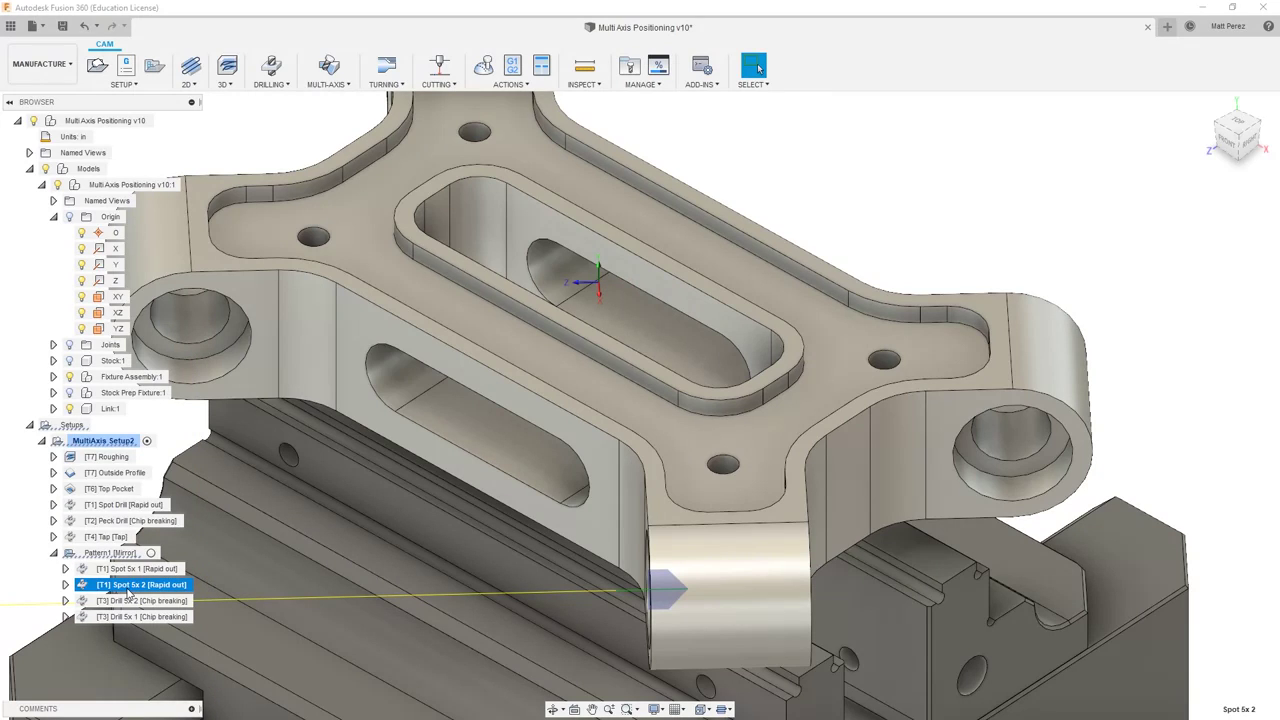
left_click(118, 537)
scroll(883, 183, "down", 2)
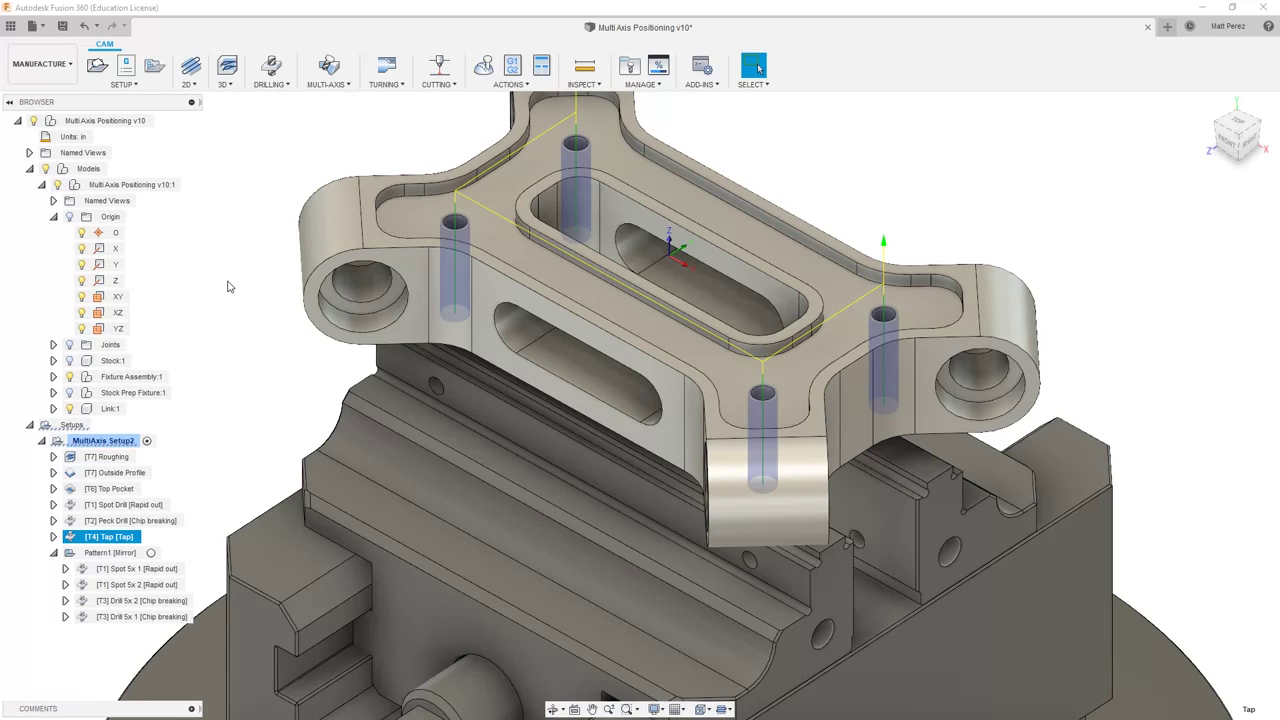
- Deselect the [T4] Tap operation and zoom out to show the full fixture and vise
scroll(245, 310, "down", 5)
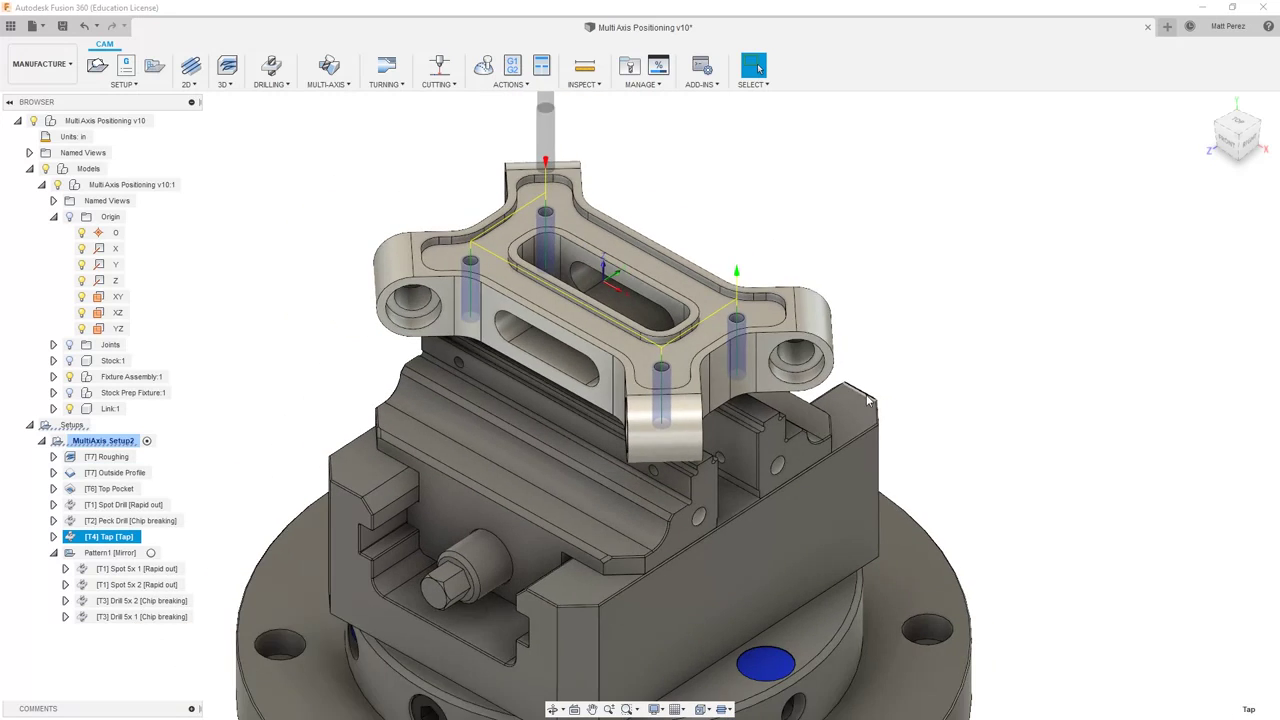
scroll(490, 295, "up", 2)
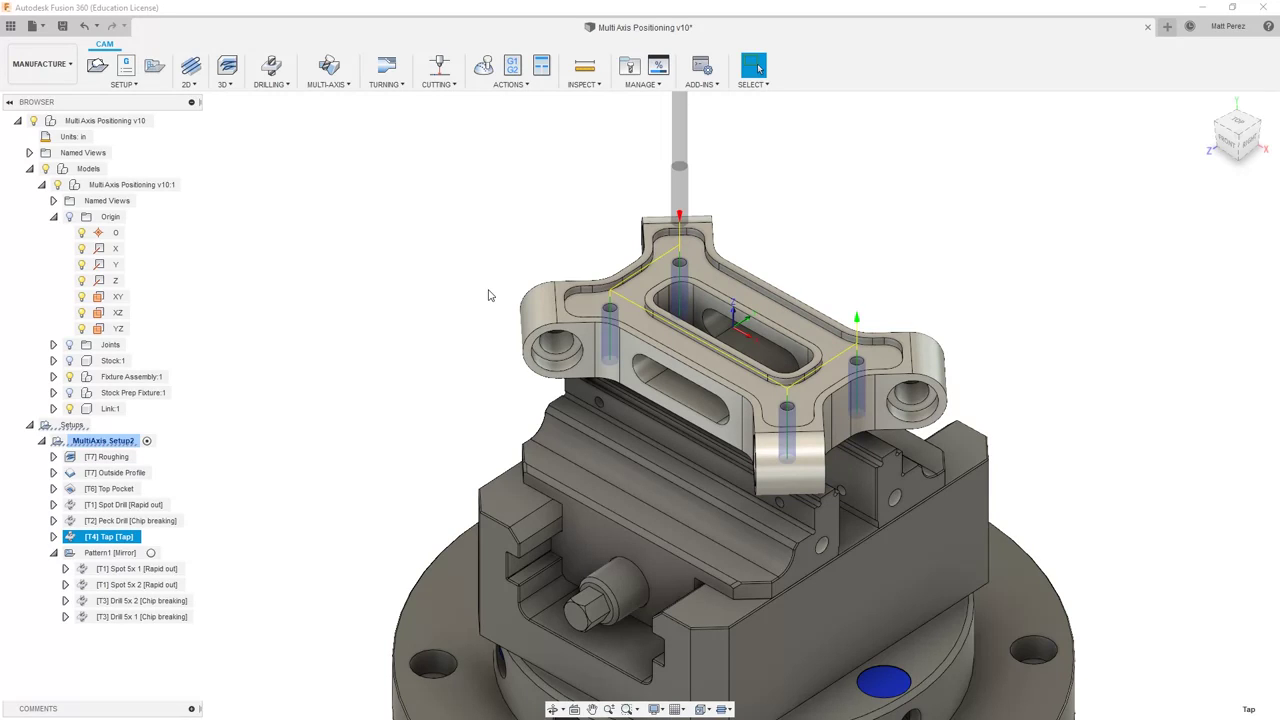
left_click(488, 295)
scroll(465, 232, "down", 2)
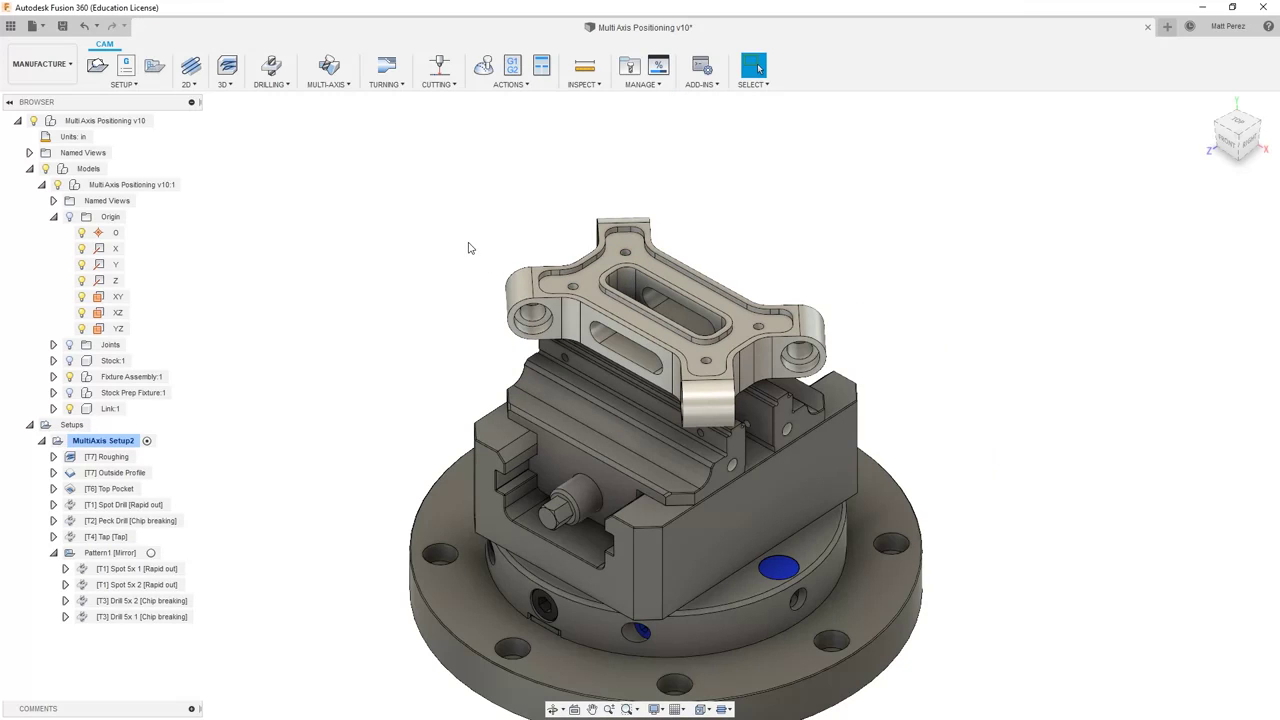